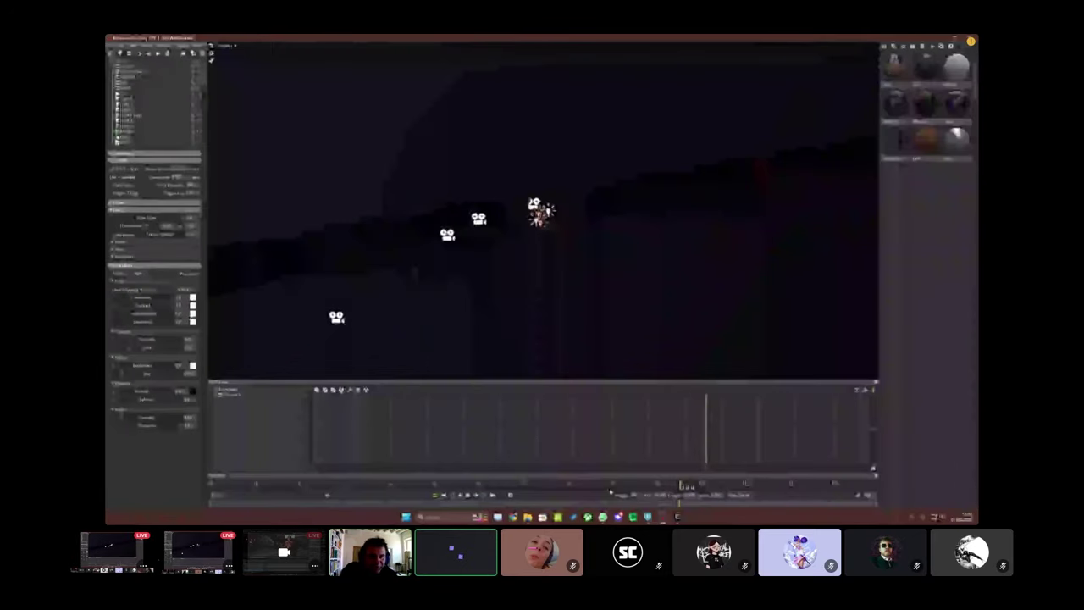
Inspect the dark corridor scene by selecting a distant mesh and viewing the girl and cat characters.
{"action": "left_click", "coordinate": [603, 209]}
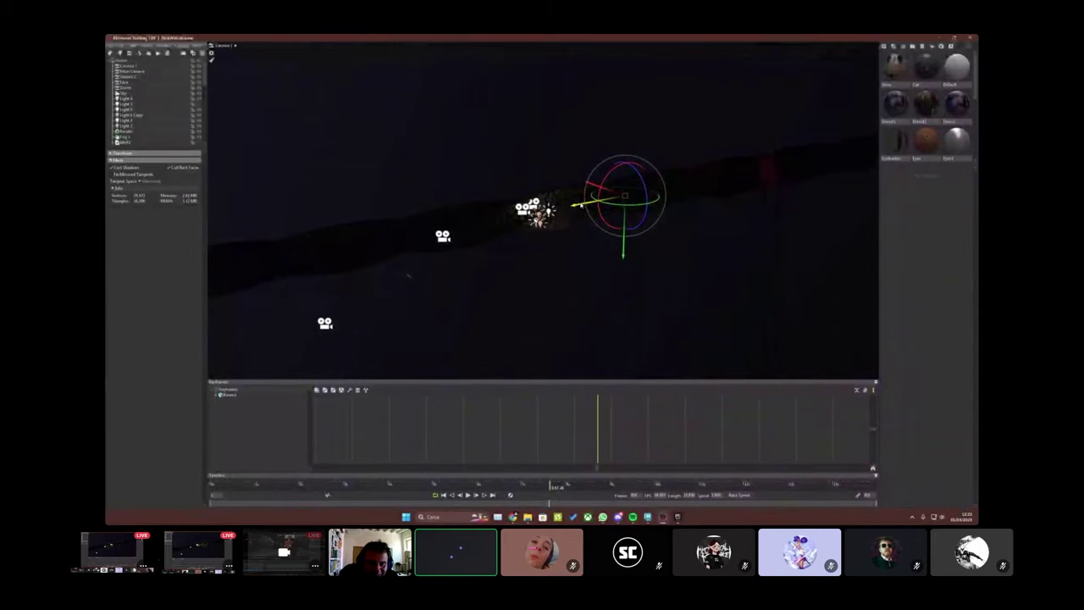
{"action": "left_click_drag", "start_coordinate": [573, 204], "coordinate": [593, 191]}
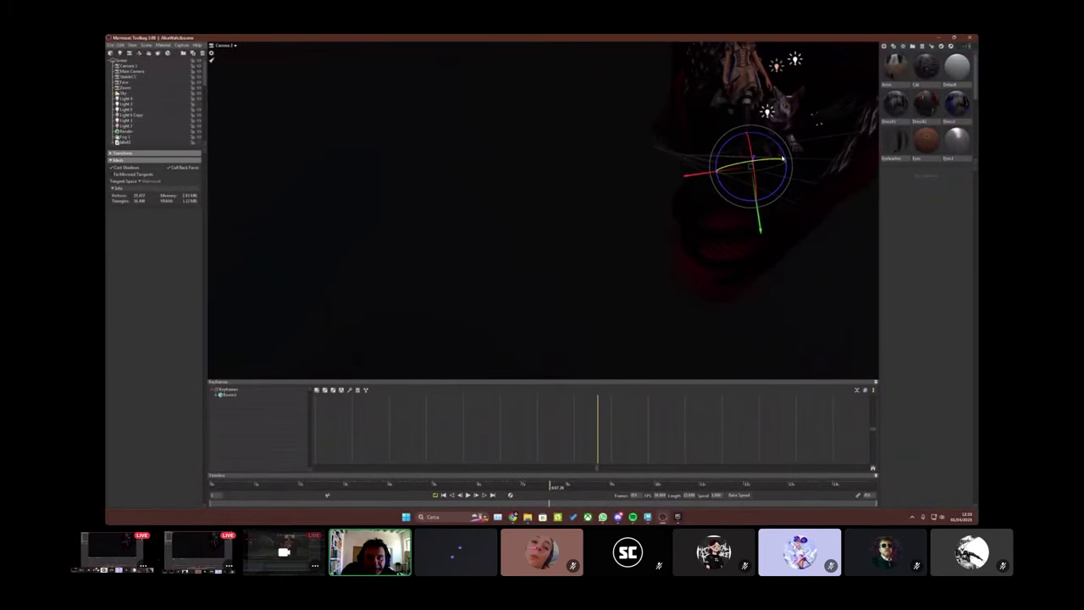
{"action": "left_click", "coordinate": [583, 178]}
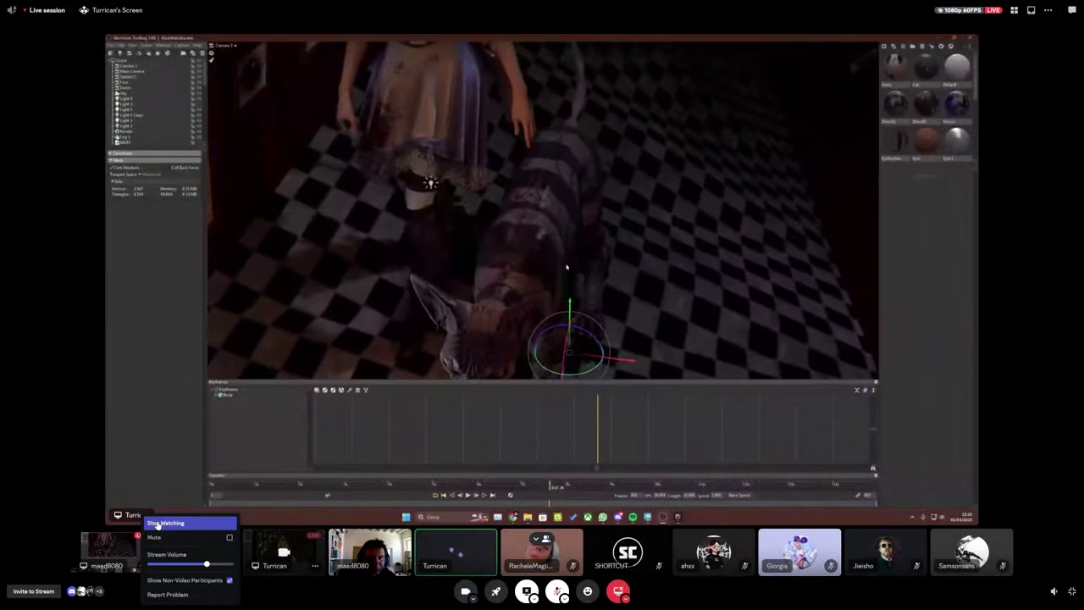
Stop watching the participant's stream in the call, opt out of the stream feedback prompt and dismiss it.
{"action": "left_click", "coordinate": [161, 523]}
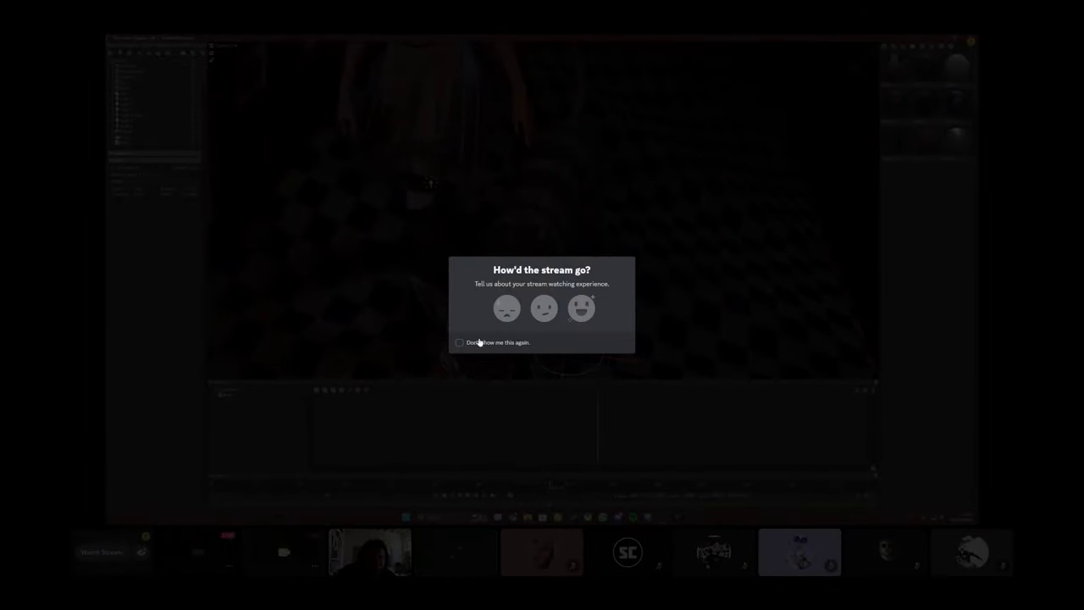
{"action": "left_click", "coordinate": [459, 342]}
{"action": "key", "text": "Escape"}
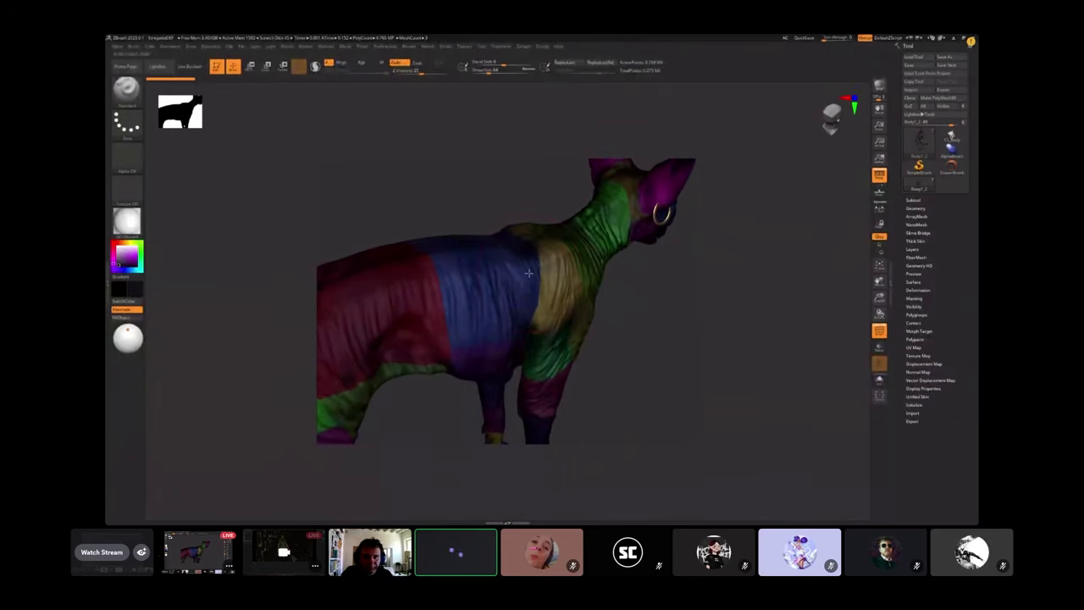
Turn off the coloured polygroup display and examine the cat's painted face, chest and body.
{"action": "key", "text": "shift+f"}
{"action": "right_click_drag", "start_coordinate": [448, 296], "coordinate": [520, 371]}
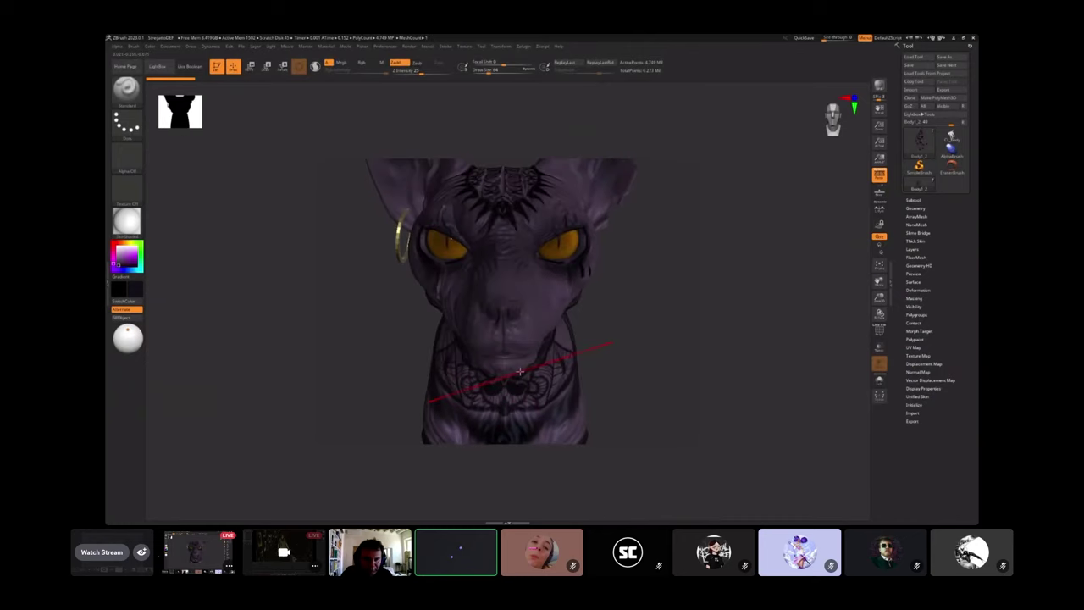
{"action": "right_click_drag", "start_coordinate": [514, 343], "coordinate": [413, 305]}
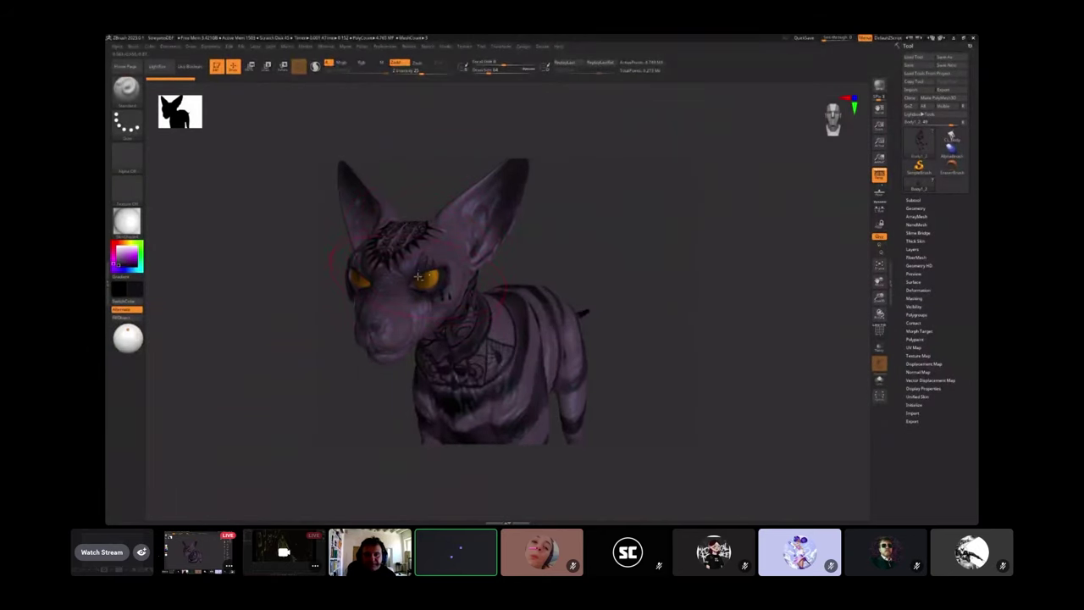
{"action": "scroll", "coordinate": [418, 273], "scroll_direction": "up", "scroll_amount": 3}
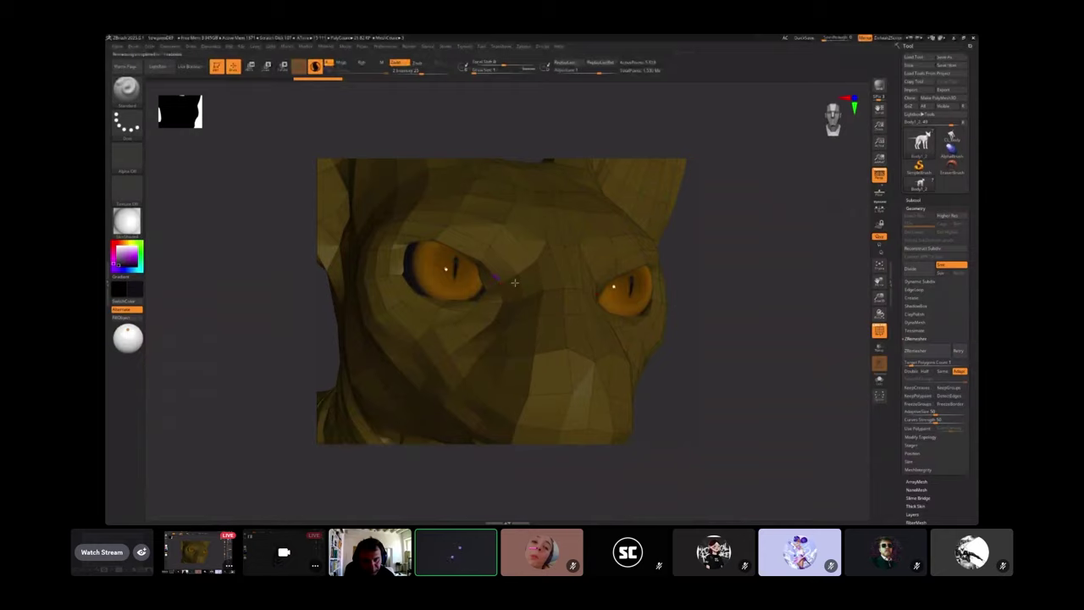
Pick the ZModeler brush and examine the low-poly cat head's polygons around the eye and muzzle.
{"action": "key", "text": "f"}
{"action": "mouse_move", "coordinate": [515, 282]}
{"action": "left_mouse_down"}
{"action": "mouse_move", "coordinate": [570, 337]}
{"action": "mouse_move", "coordinate": [743, 334]}
{"action": "mouse_move", "coordinate": [466, 258]}
{"action": "left_mouse_up"}
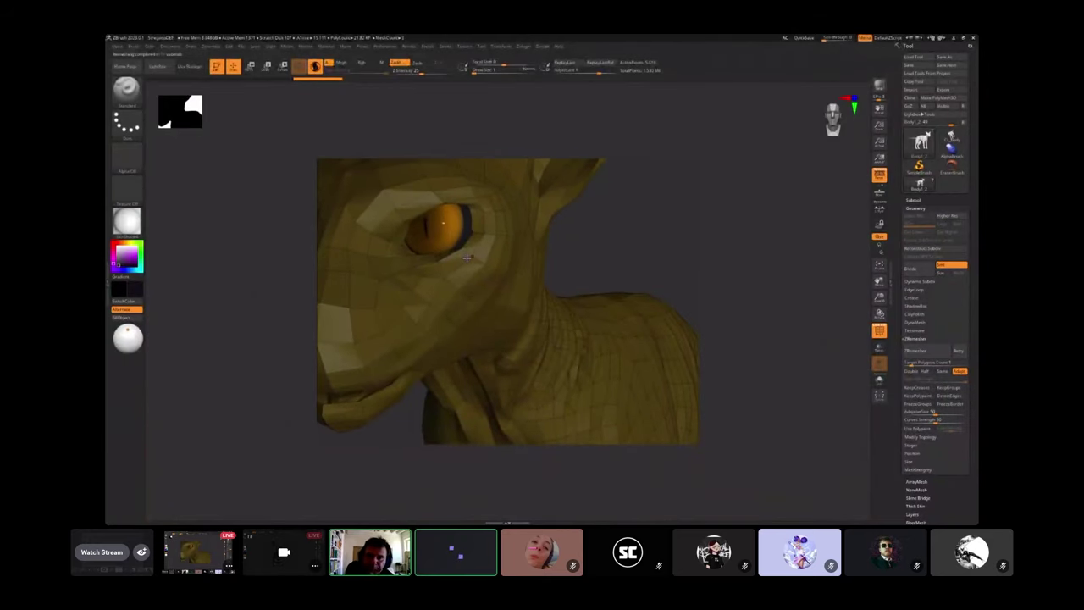
{"action": "key", "text": "b"}
{"action": "key", "text": "z"}
{"action": "key", "text": "m"}
{"action": "key", "text": "space"}
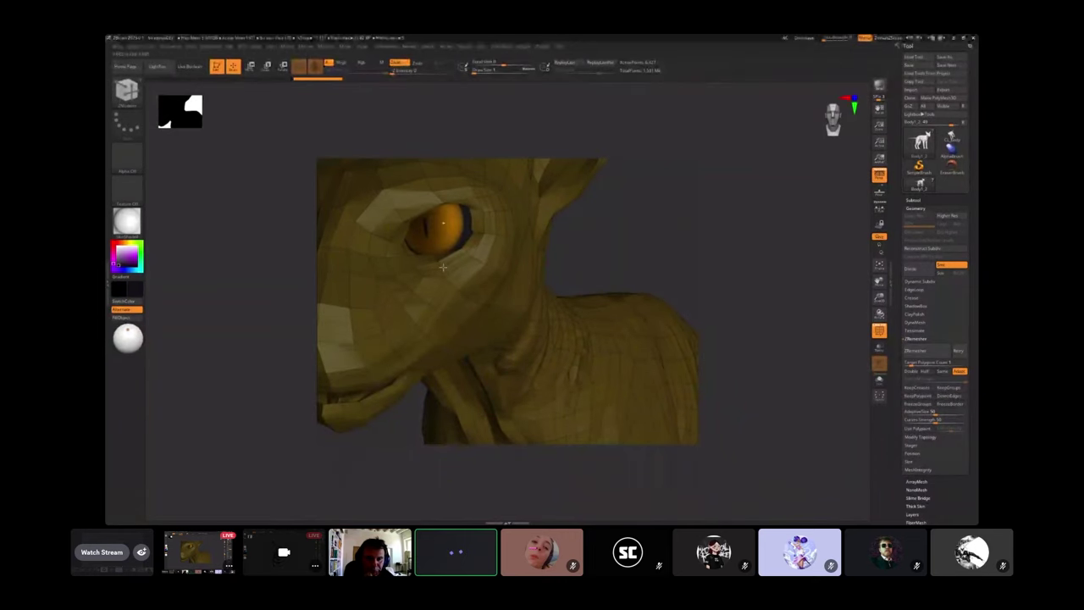
{"action": "right_click_drag", "start_coordinate": [443, 266], "coordinate": [515, 315]}
{"action": "right_click_drag", "start_coordinate": [660, 283], "coordinate": [571, 305]}
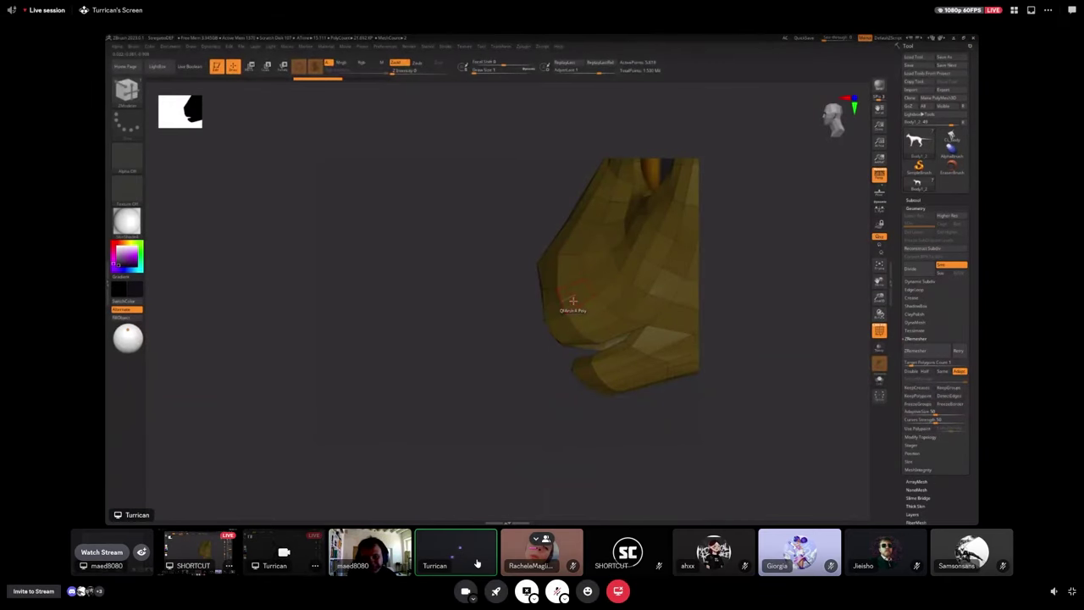
{"action": "right_click", "coordinate": [477, 562]}
{"action": "left_click", "coordinate": [414, 599]}
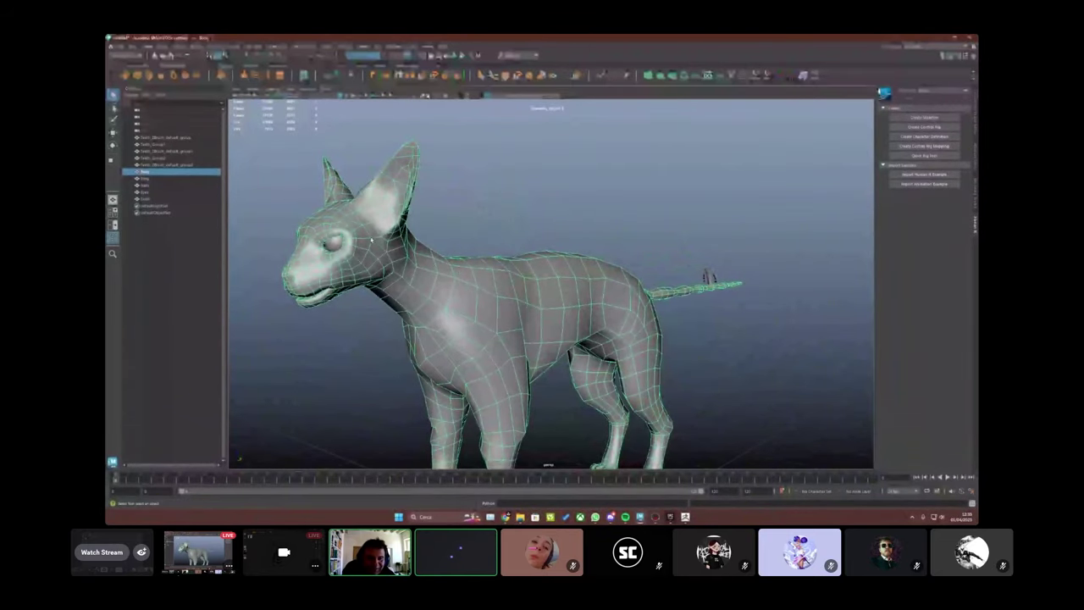
Select the cat's body mesh in Maya and examine its low-poly topology from the side and front.
{"action": "left_click_drag", "start_coordinate": [372, 250], "coordinate": [408, 265], "text": "alt"}
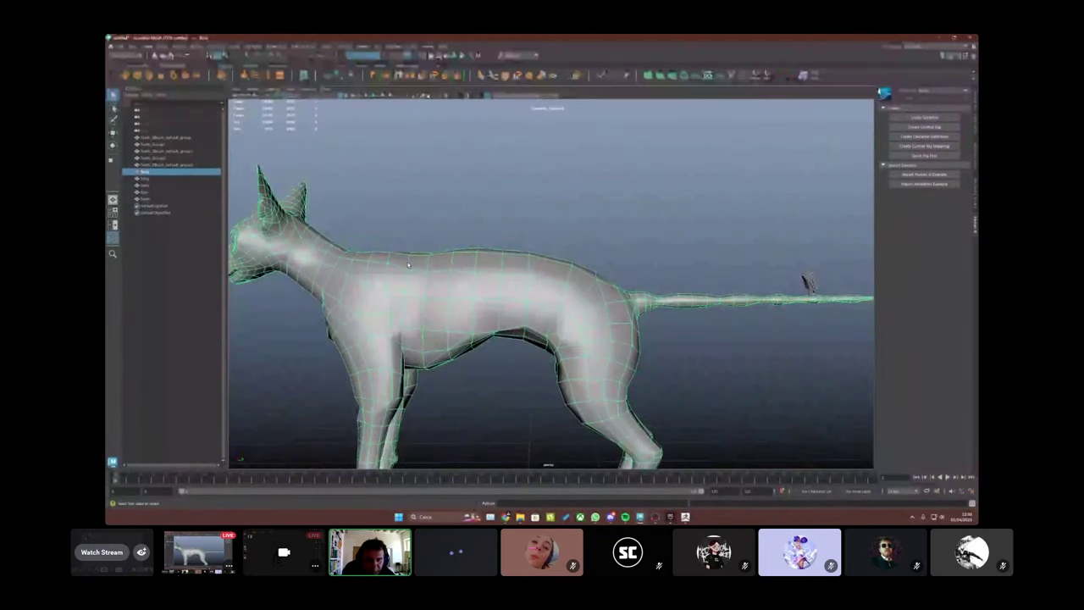
{"action": "left_click", "coordinate": [452, 229]}
{"action": "left_click_drag", "start_coordinate": [452, 229], "coordinate": [573, 263], "text": "alt"}
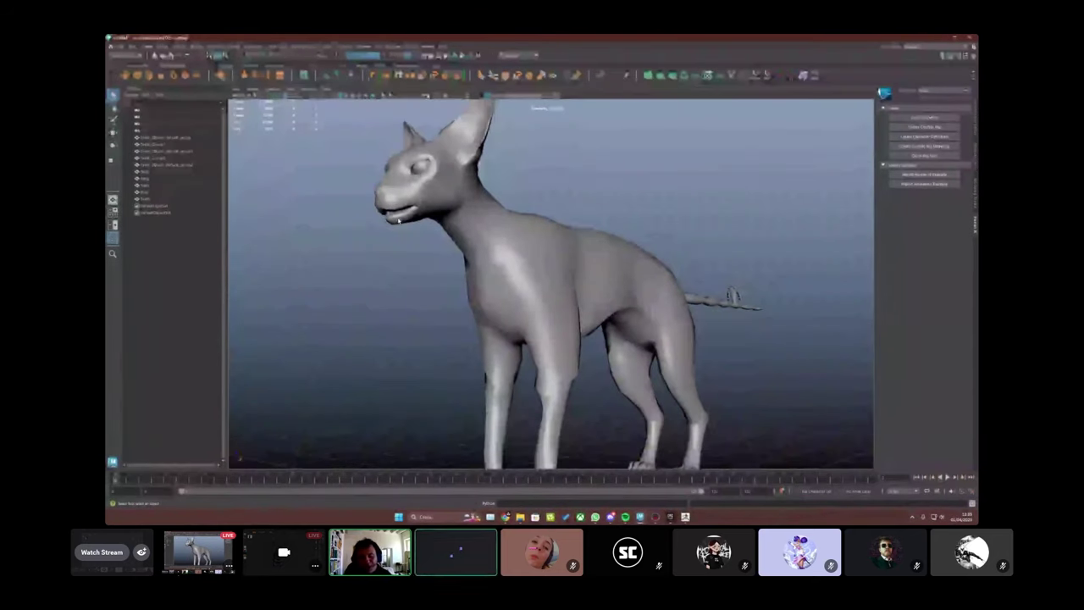
{"action": "left_click", "coordinate": [545, 265]}
{"action": "left_click_drag", "start_coordinate": [428, 348], "coordinate": [497, 303], "text": "alt"}
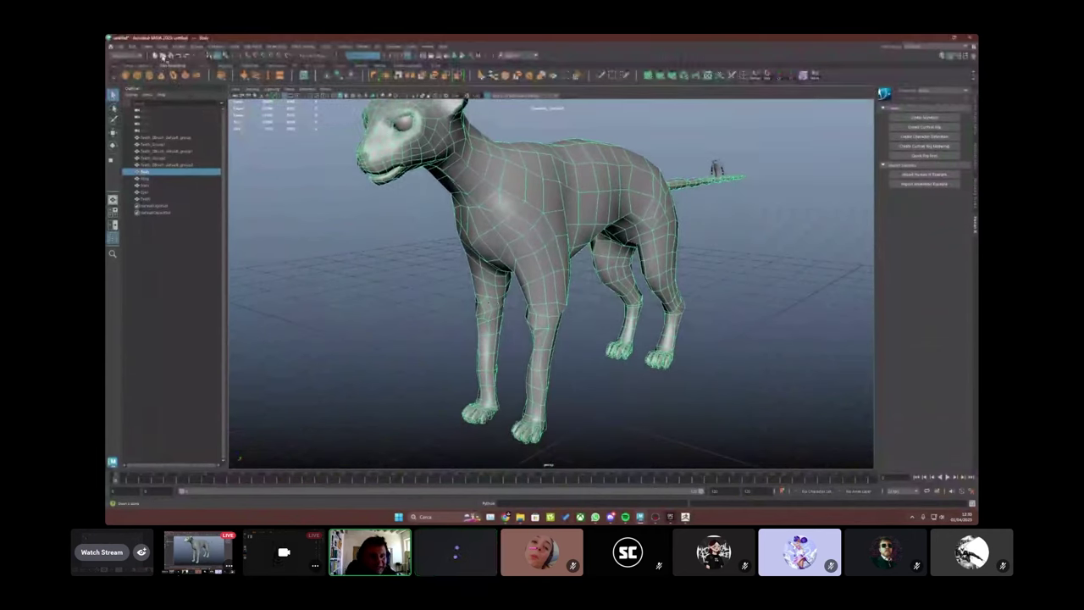
{"action": "left_click", "coordinate": [163, 56]}
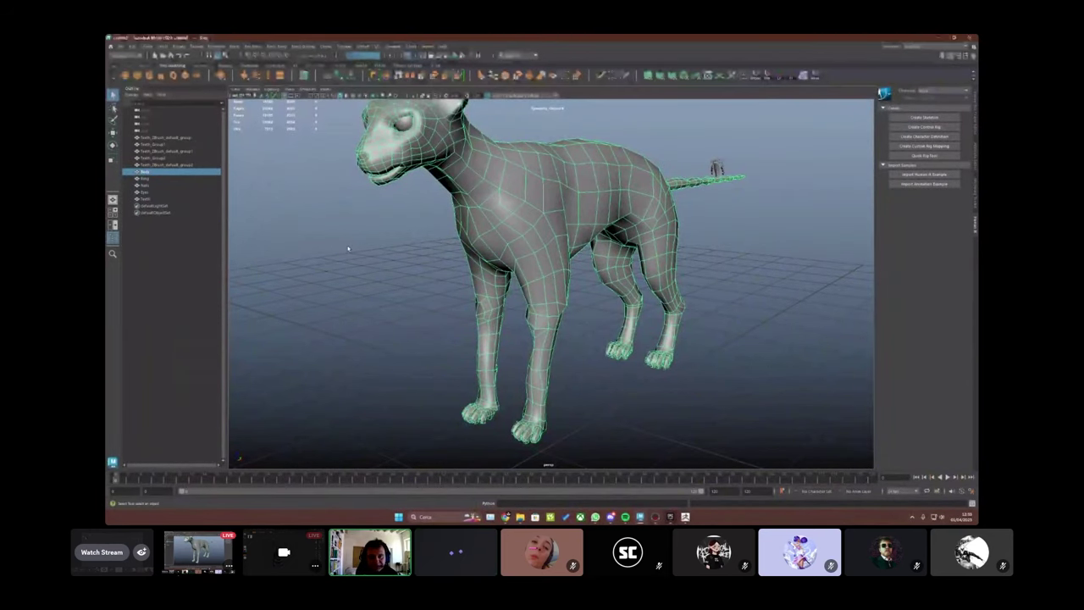
Import the cat rig Maya binary file from the Alice folder into the current scene.
{"action": "left_click", "coordinate": [520, 517]}
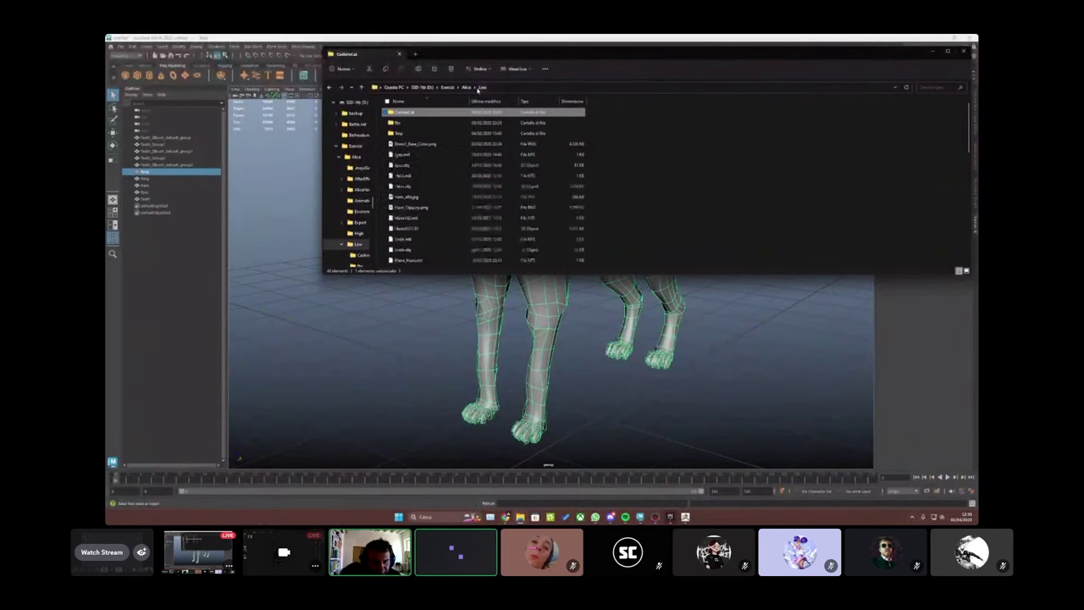
{"action": "left_click", "coordinate": [466, 87]}
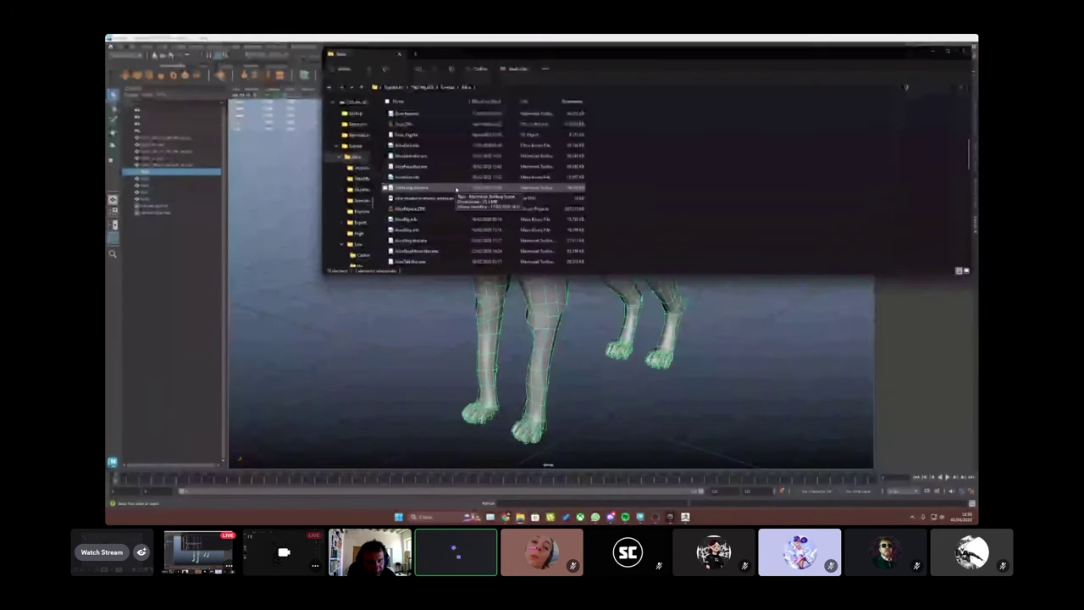
{"action": "scroll", "coordinate": [455, 189], "scroll_direction": "down", "scroll_amount": 5}
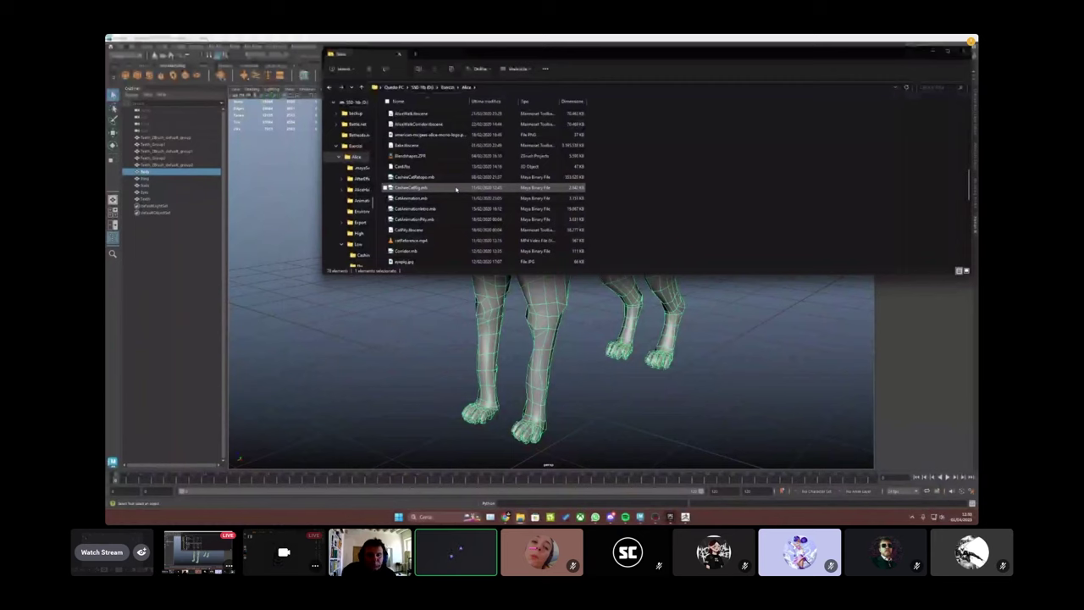
{"action": "left_click", "coordinate": [431, 177]}
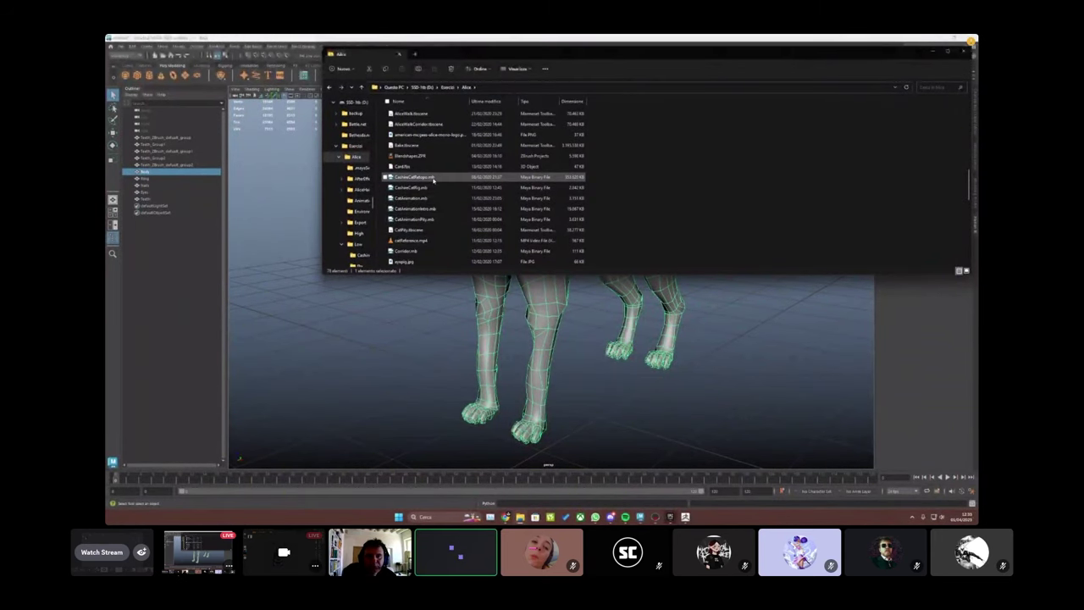
{"action": "left_click", "coordinate": [404, 187]}
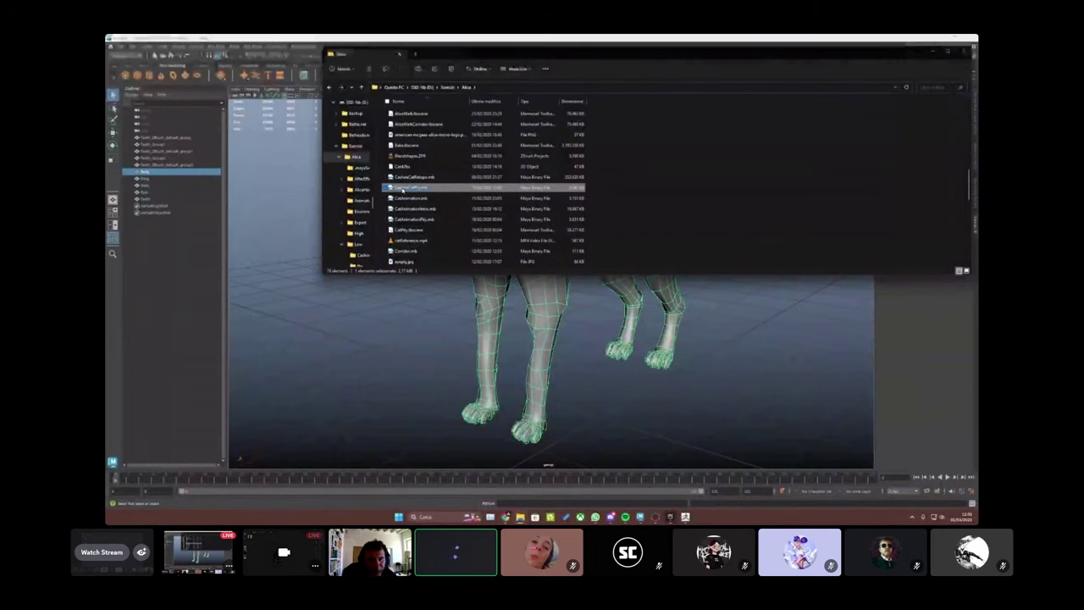
{"action": "left_click_drag", "start_coordinate": [403, 187], "coordinate": [492, 282]}
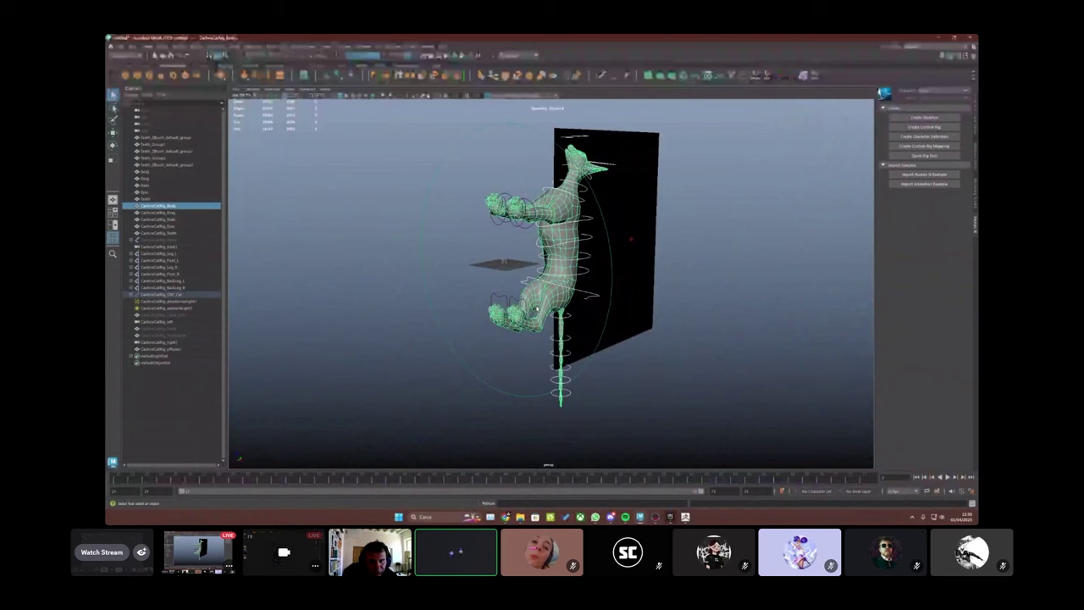
Set the world coordinate system's up axis to Y in the preferences and save them.
{"action": "scroll", "coordinate": [555, 279], "scroll_direction": "up", "scroll_amount": 5}
{"action": "left_click", "coordinate": [218, 47]}
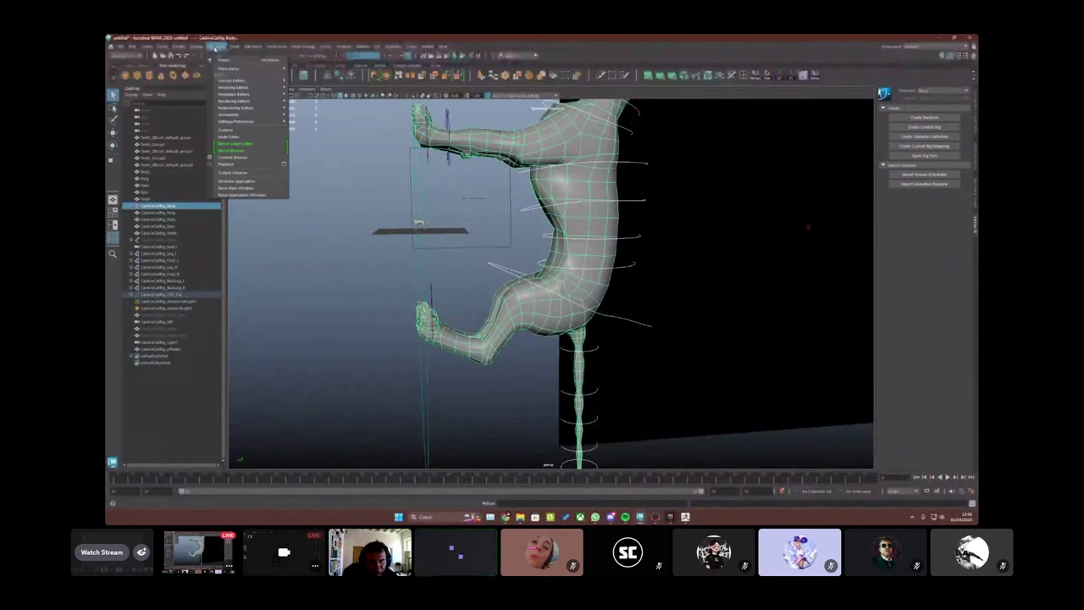
{"action": "mouse_move", "coordinate": [254, 121]}
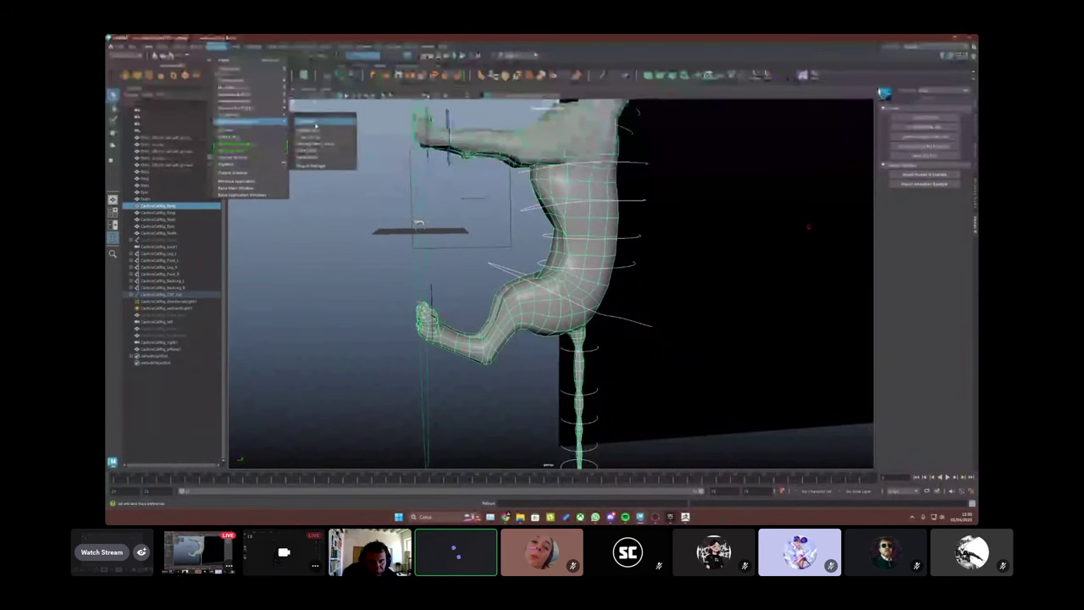
{"action": "left_click", "coordinate": [315, 126]}
{"action": "left_click", "coordinate": [359, 211]}
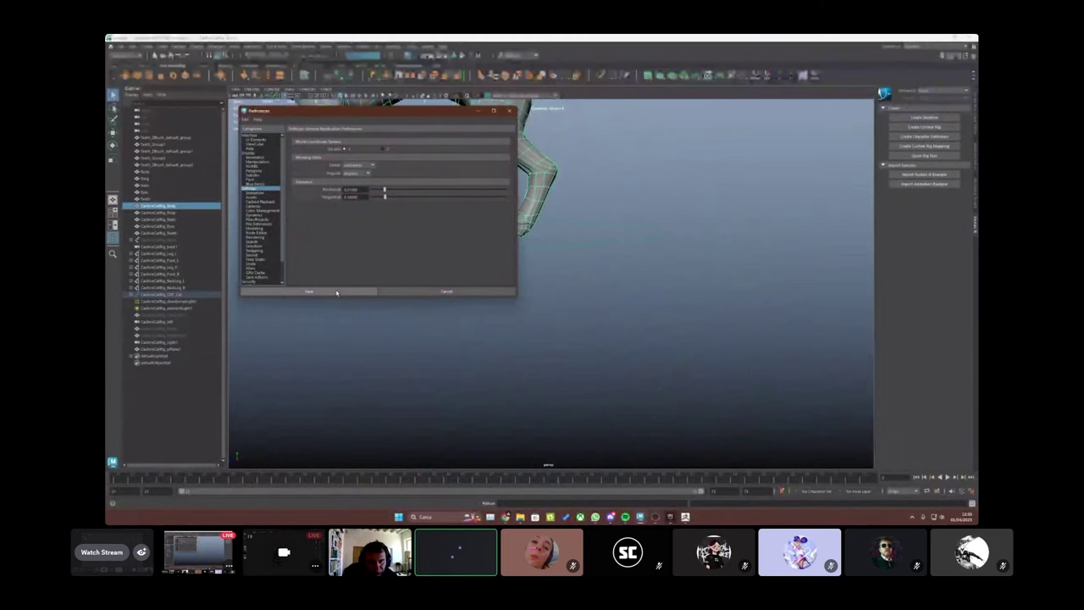
{"action": "left_click", "coordinate": [301, 290]}
Test the leg rig by selecting a front paw control and moving it.
{"action": "left_click_drag", "start_coordinate": [486, 311], "coordinate": [392, 320], "text": "alt"}
{"action": "left_click", "coordinate": [392, 320]}
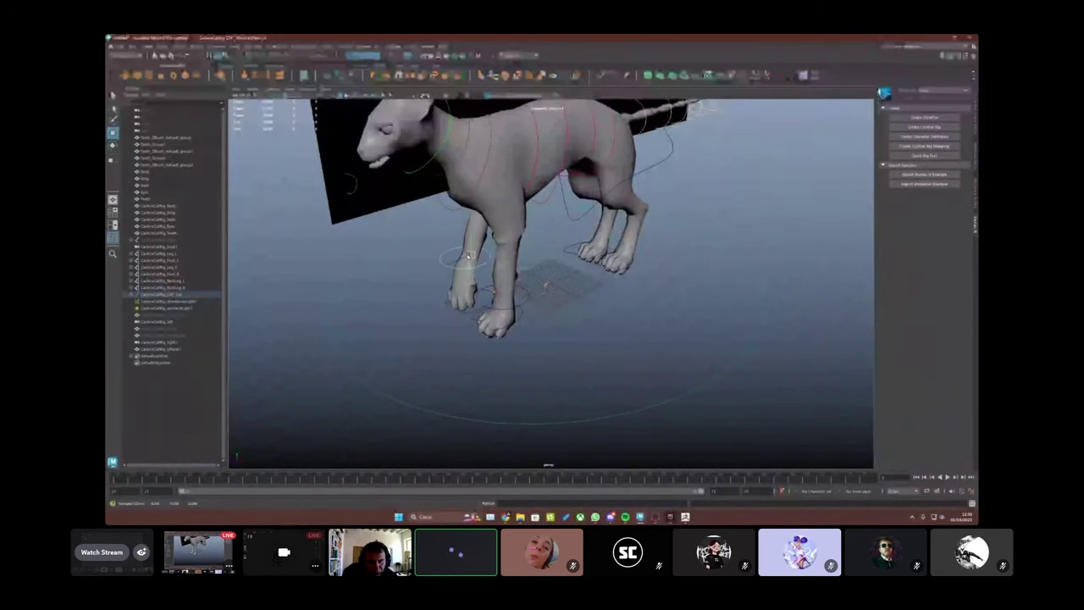
{"action": "left_click", "coordinate": [466, 265]}
{"action": "key", "text": "w"}
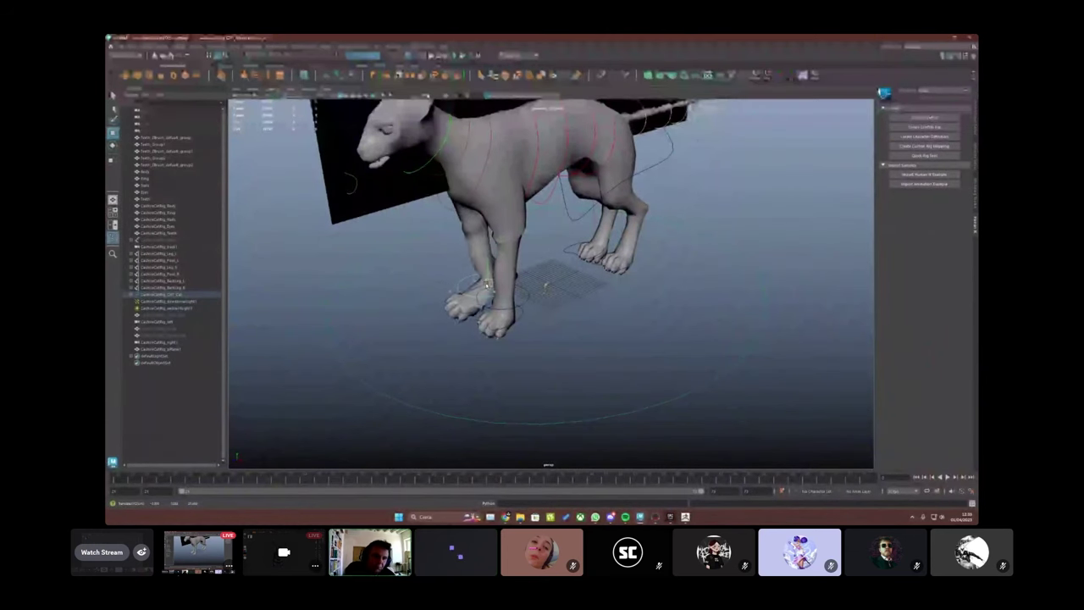
{"action": "left_click_drag", "start_coordinate": [474, 220], "coordinate": [401, 150], "text": "alt"}
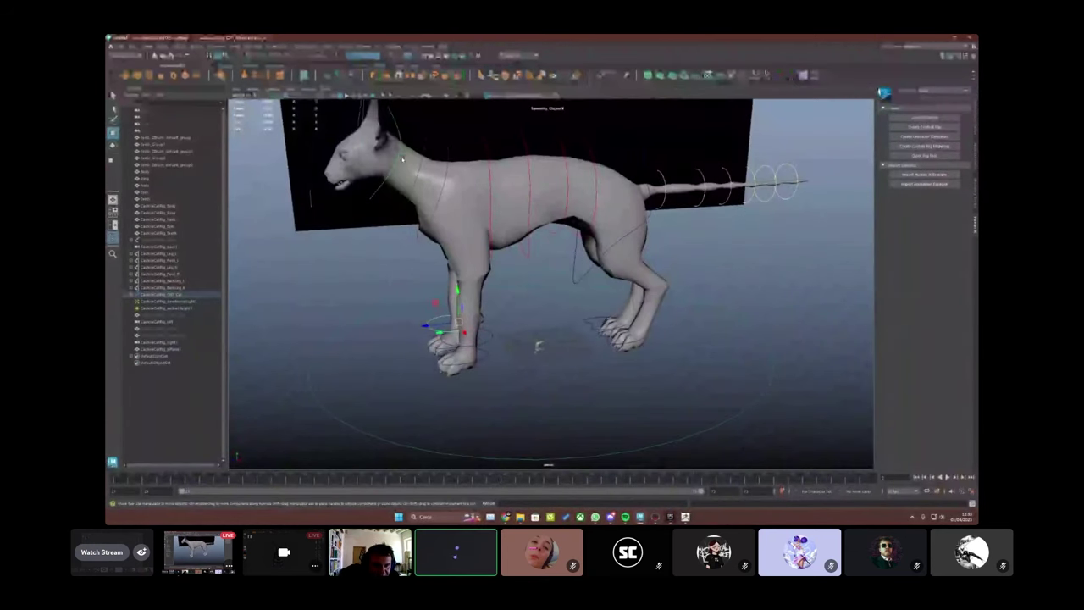
Test the head rig by moving and rotating the control ring at the cat's neck.
{"action": "left_click", "coordinate": [397, 153]}
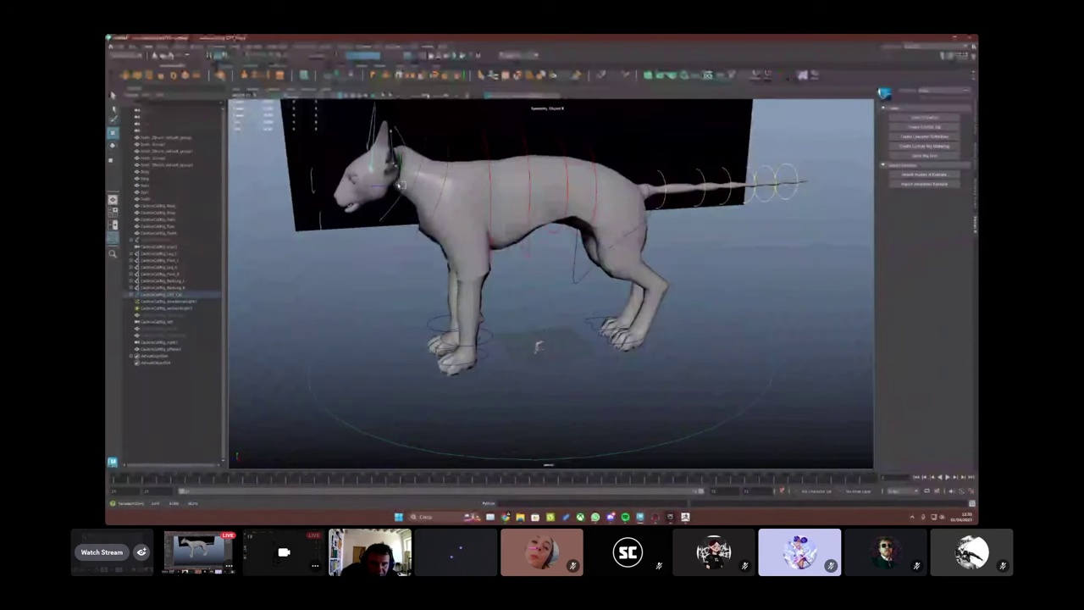
{"action": "key", "text": "e"}
{"action": "left_click_drag", "start_coordinate": [372, 157], "coordinate": [443, 170]}
{"action": "key", "text": "w"}
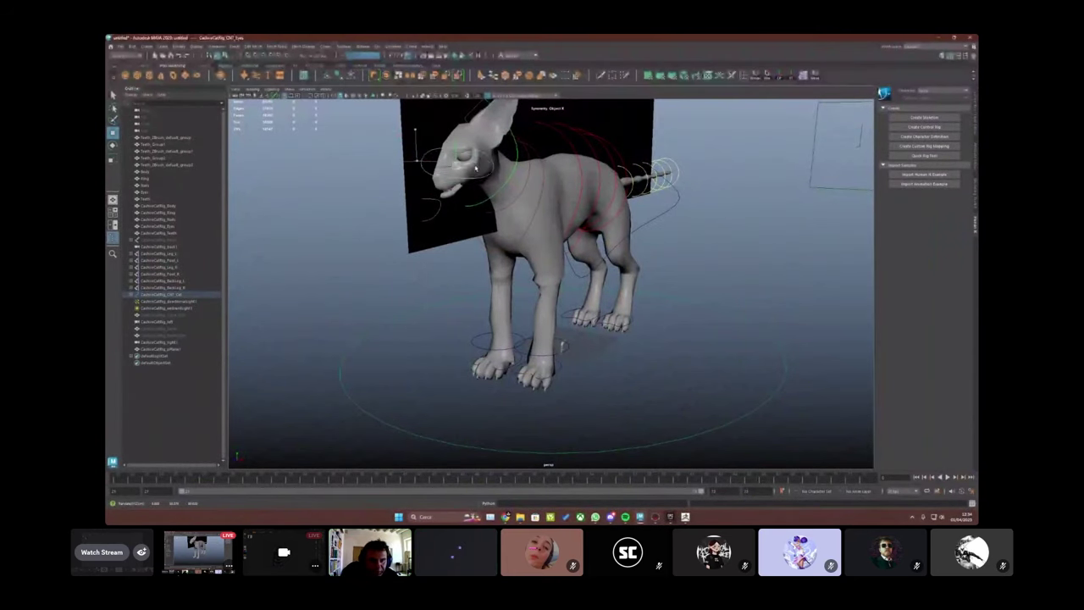
Show the wireframe over the shaded cat rig and bring its head into close view.
{"action": "left_click", "coordinate": [355, 98]}
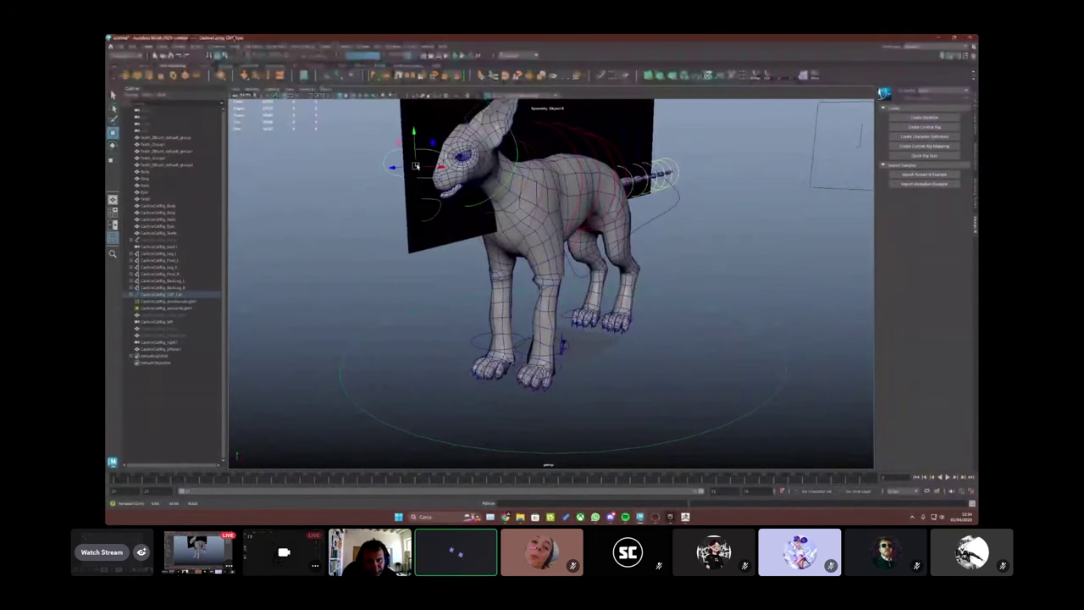
{"action": "mouse_move", "coordinate": [428, 148]}
{"action": "left_mouse_down", "text": "alt"}
{"action": "mouse_move", "coordinate": [500, 186]}
{"action": "mouse_move", "coordinate": [535, 284]}
{"action": "left_mouse_up", "text": "alt"}
{"action": "scroll", "coordinate": [536, 283], "scroll_direction": "up", "scroll_amount": 5}
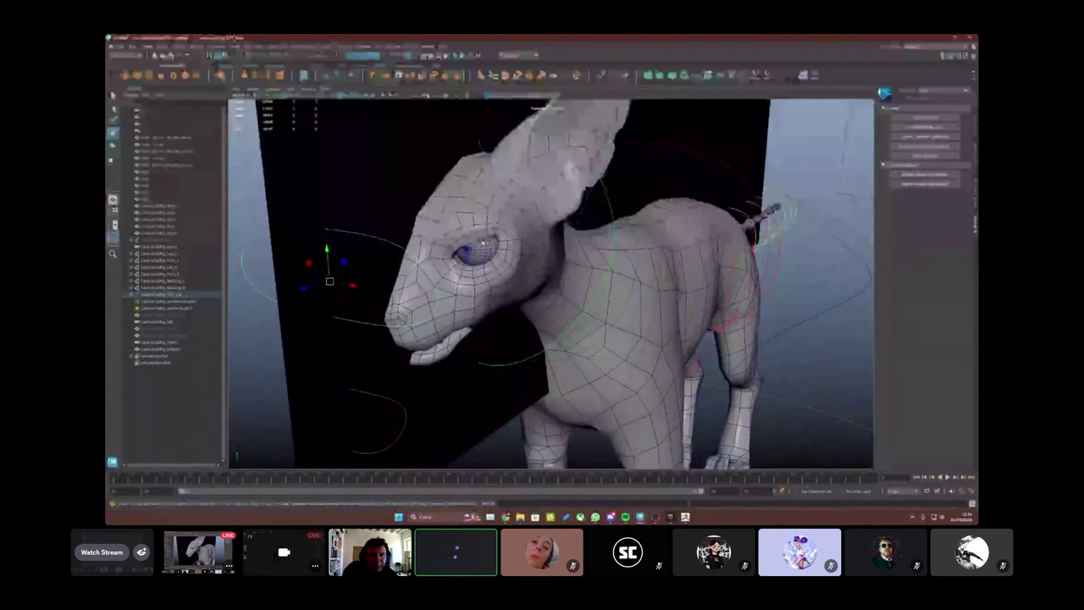
Select the eye mesh's vertices and review the Move tool's Soft Selection settings.
{"action": "left_click_drag", "start_coordinate": [495, 245], "coordinate": [481, 199], "text": "alt"}
{"action": "key", "text": "3"}
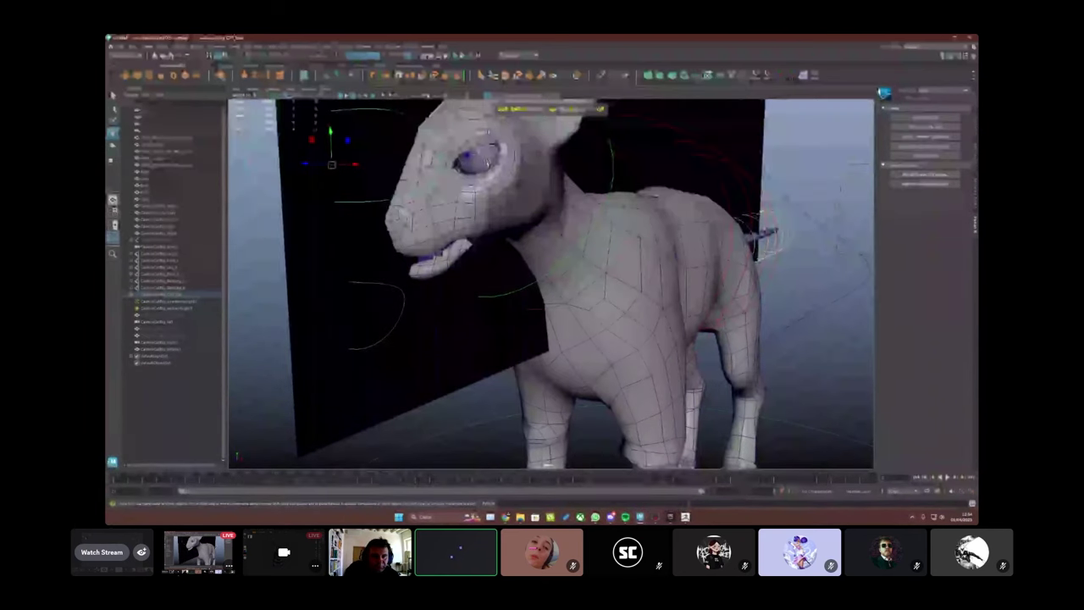
{"action": "right_click_drag", "start_coordinate": [488, 157], "coordinate": [455, 157]}
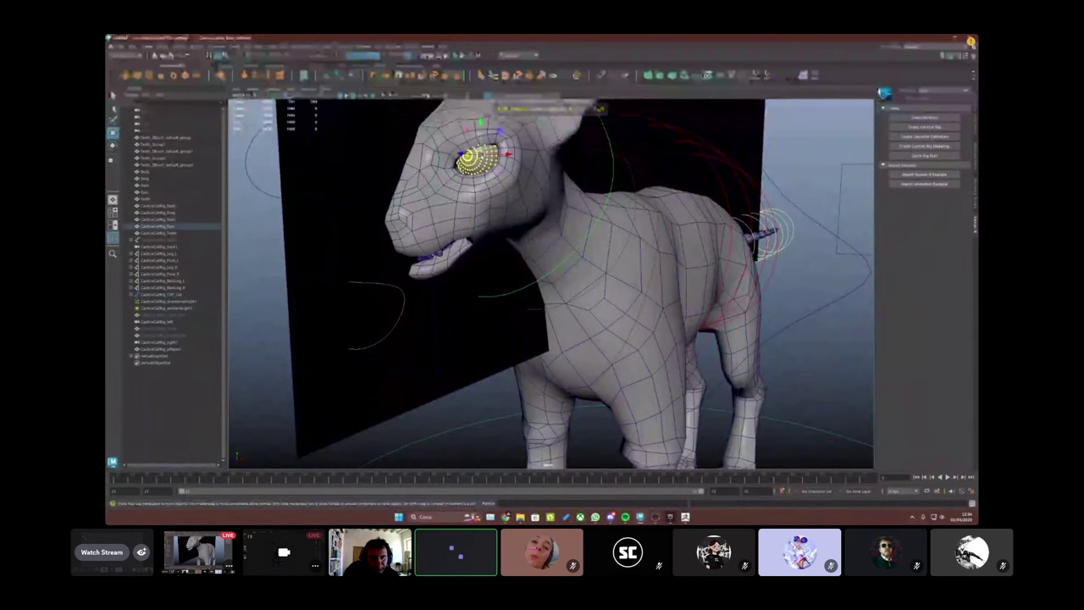
{"action": "double_click", "coordinate": [112, 133]}
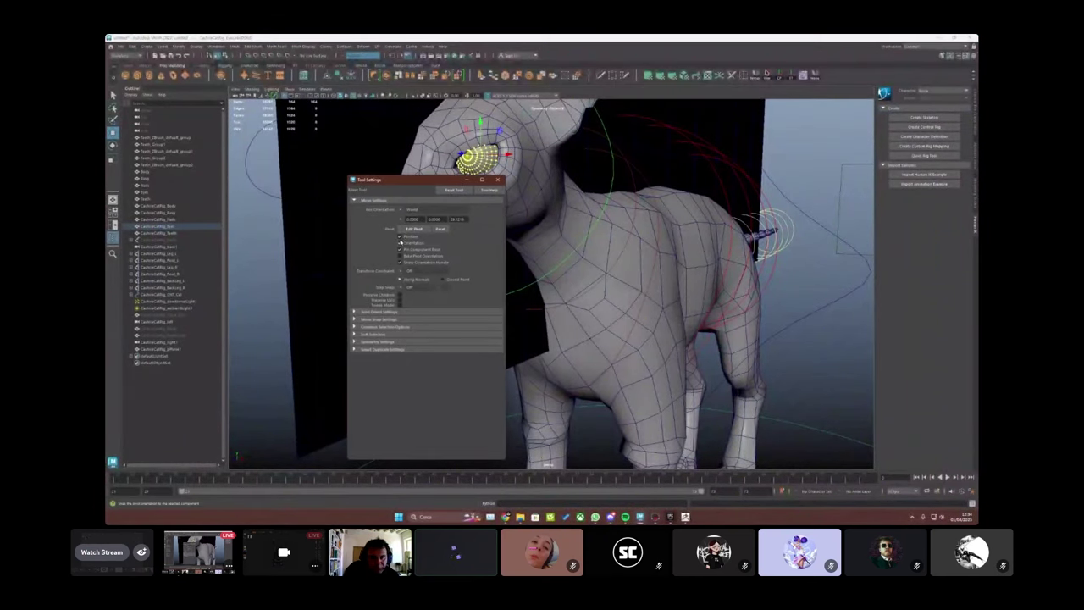
{"action": "left_click", "coordinate": [367, 335]}
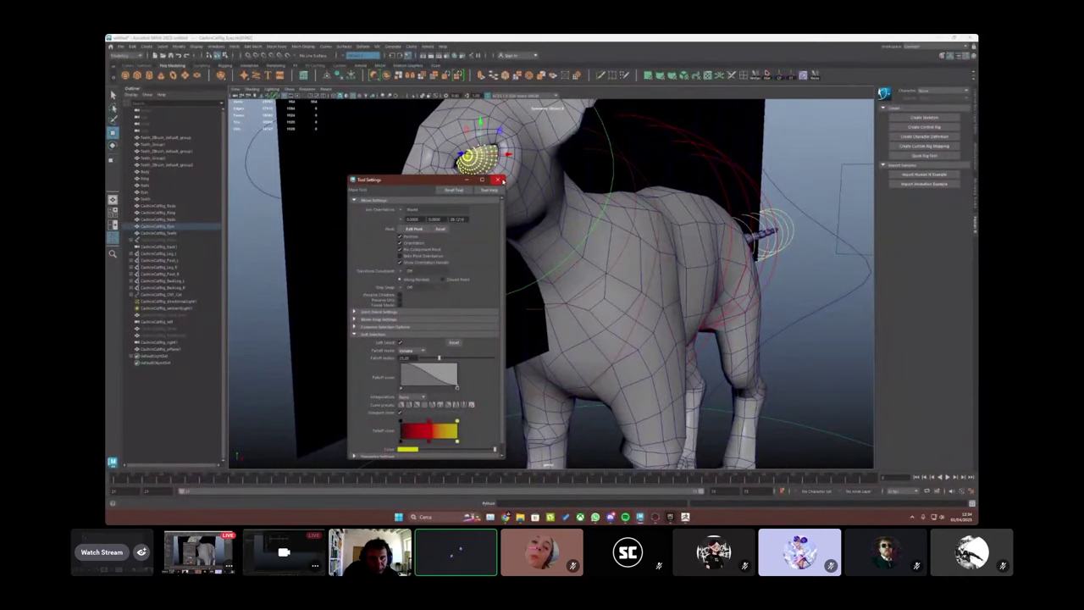
{"action": "left_click", "coordinate": [503, 181]}
Select the ring of body mesh vertices around the cat's eye, activate Rotate, and return the mesh to object mode.
{"action": "left_click_drag", "start_coordinate": [502, 180], "coordinate": [508, 211], "text": "alt"}
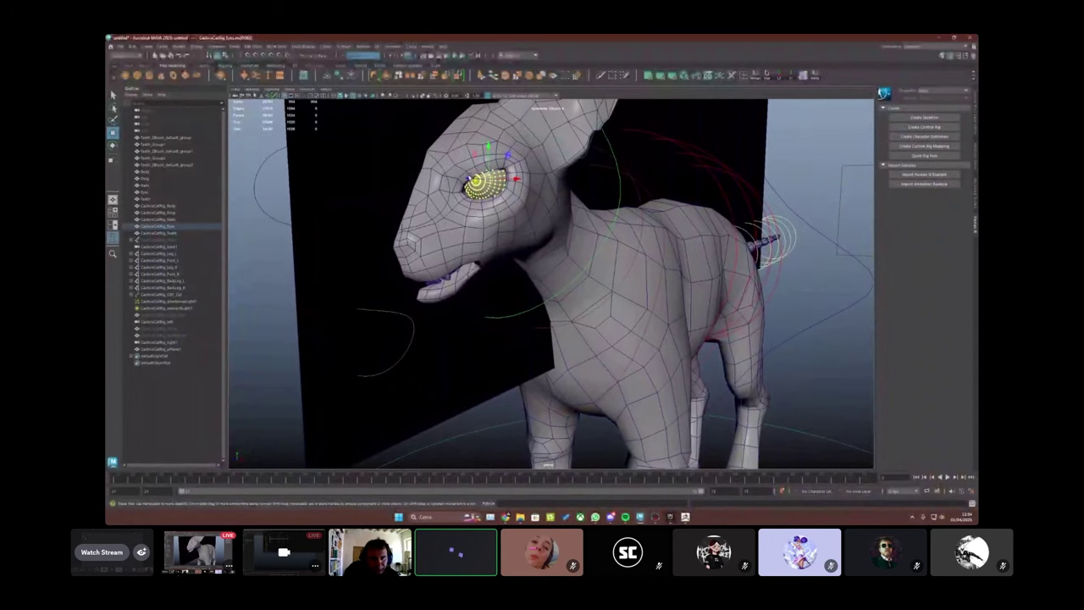
{"action": "right_click_drag", "start_coordinate": [443, 180], "coordinate": [476, 169]}
{"action": "right_click", "coordinate": [465, 185]}
{"action": "left_click", "coordinate": [498, 175]}
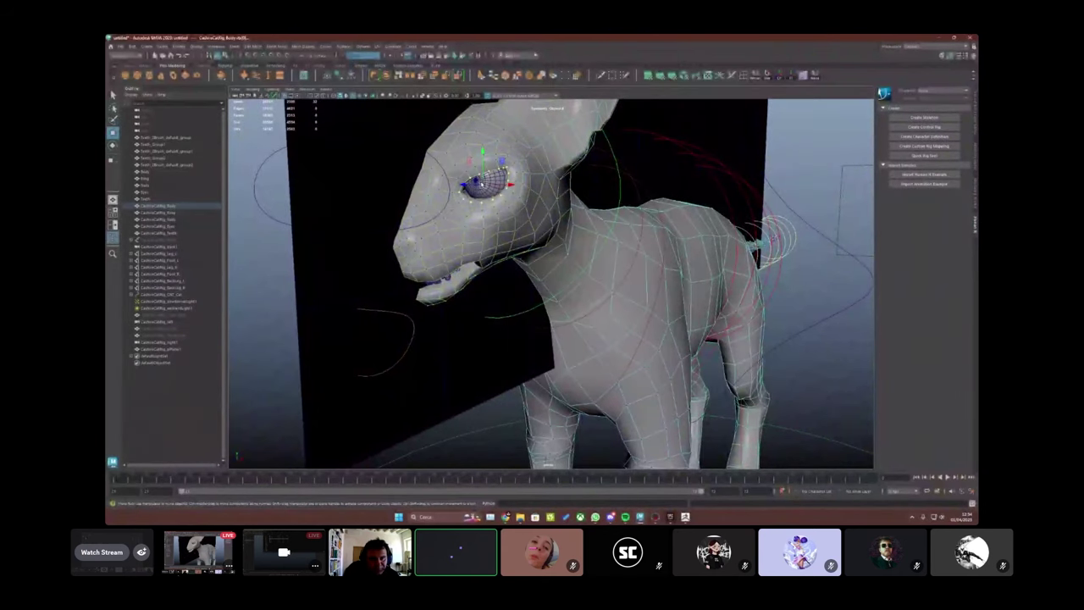
{"action": "key", "text": "e"}
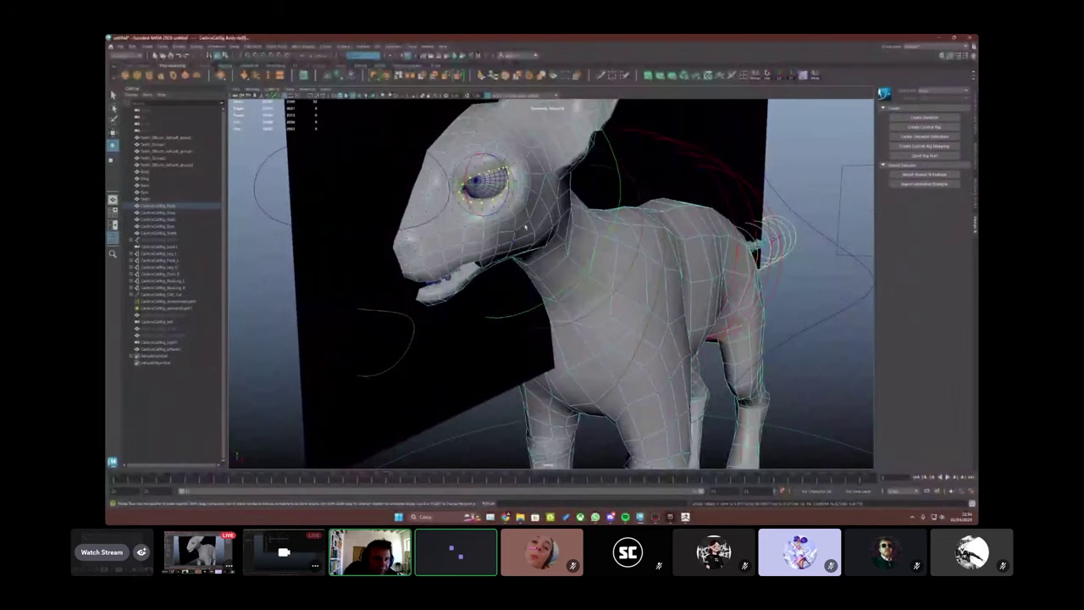
{"action": "right_click_drag", "start_coordinate": [542, 180], "coordinate": [531, 166]}
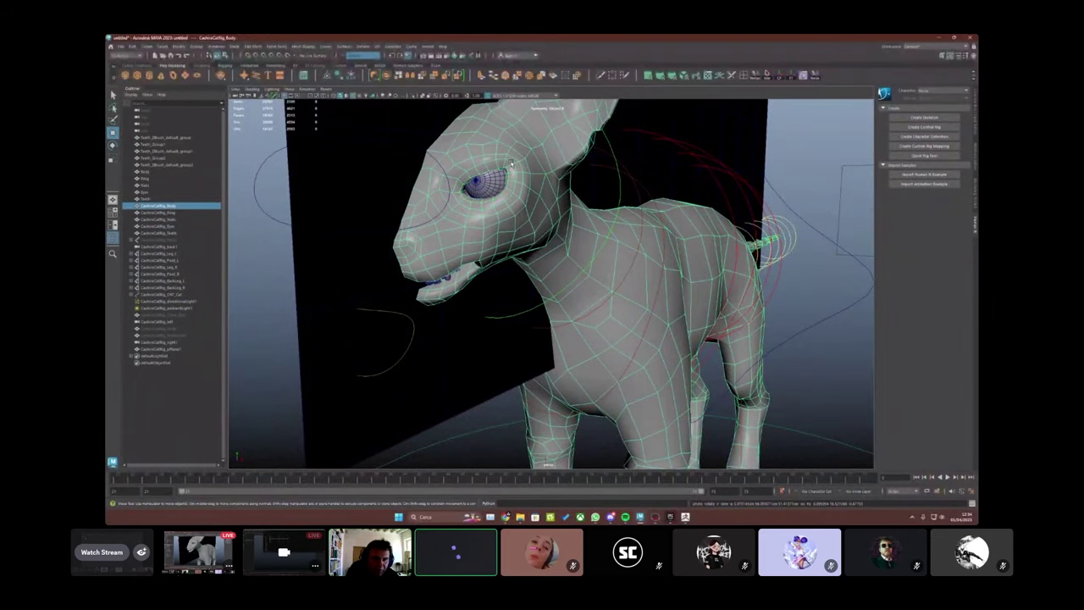
Test the body rig by selecting the main body control and lowering the cat's torso into a crouch.
{"action": "left_click_drag", "start_coordinate": [511, 163], "coordinate": [496, 186], "text": "alt"}
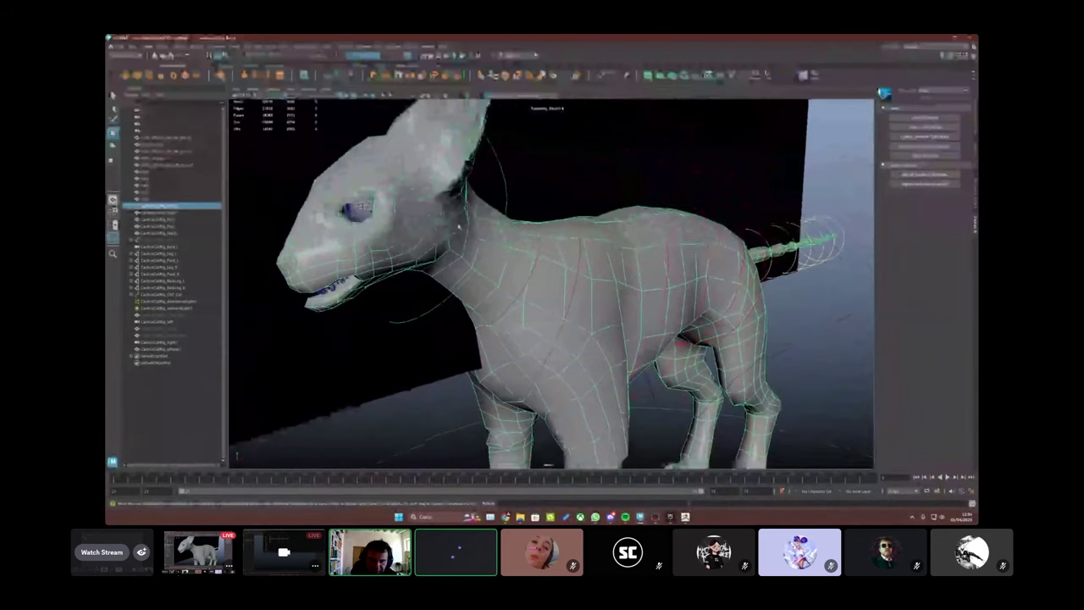
{"action": "key", "text": "f"}
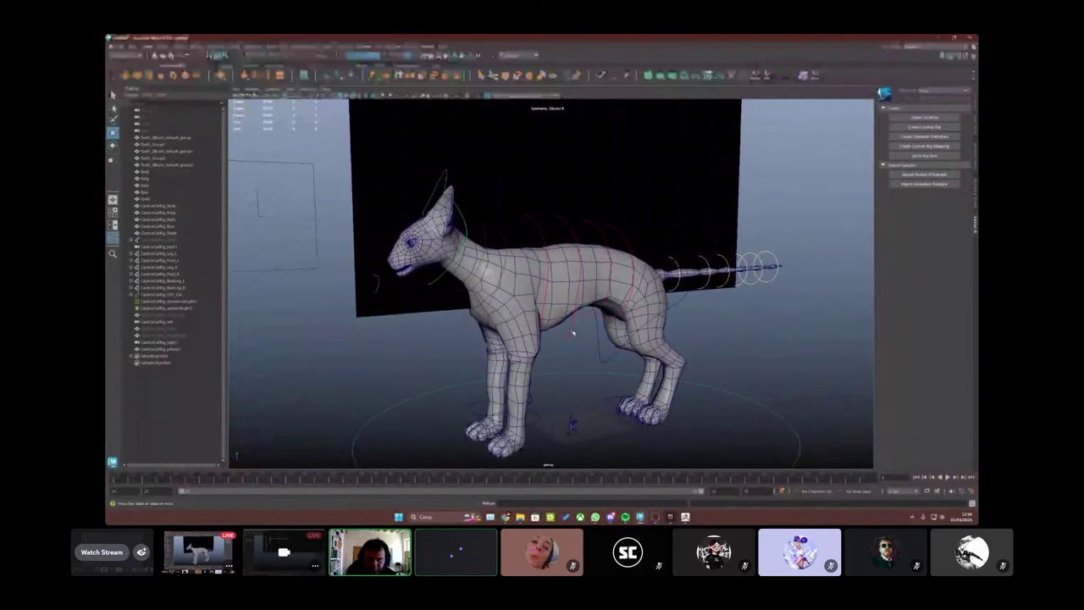
{"action": "left_click", "coordinate": [606, 317]}
{"action": "left_click_drag", "start_coordinate": [637, 281], "coordinate": [608, 298]}
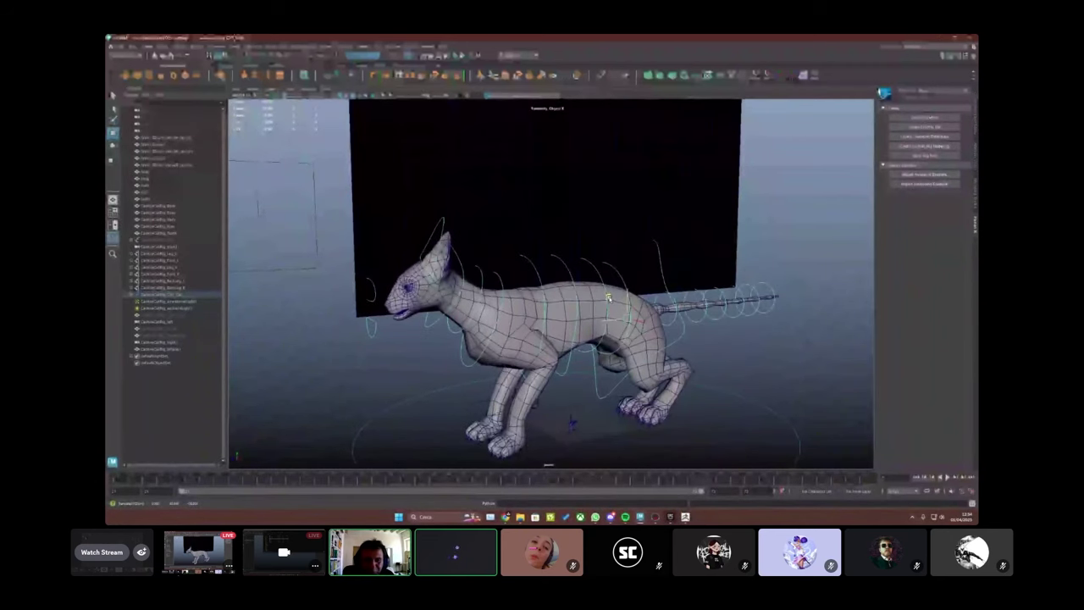